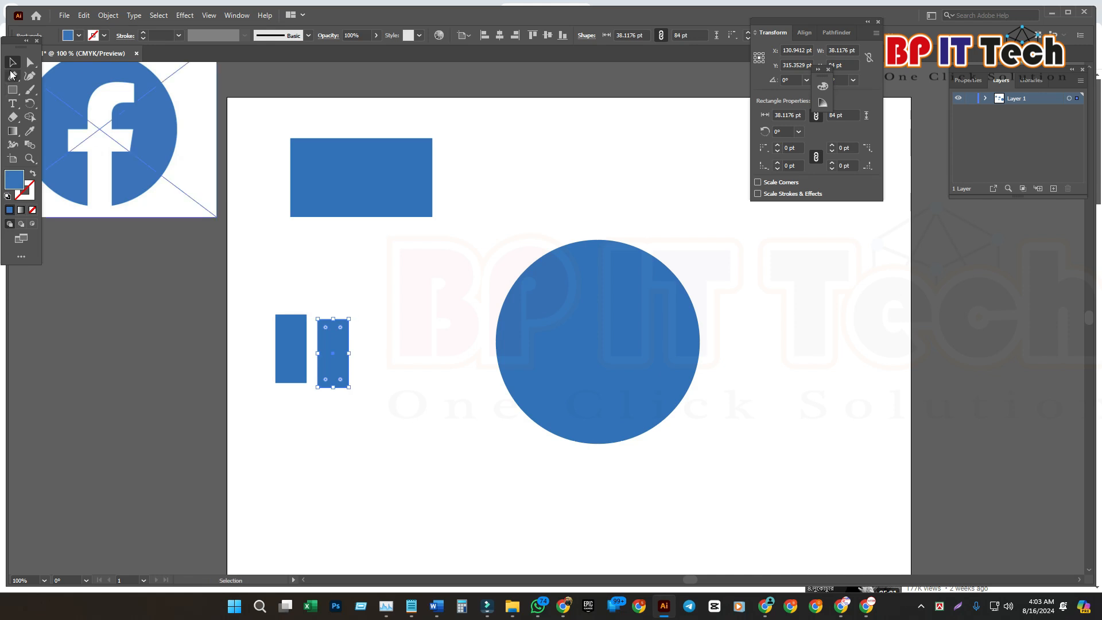
Step: Rotate the second small rectangle to 270° and align it flush with the top-left corner of the upright rectangle
key("ctrl+t")
left_click_drag(351, 314, 387, 374)
key("ctrl+plus")
key("ctrl+plus")
key("ctrl+plus")
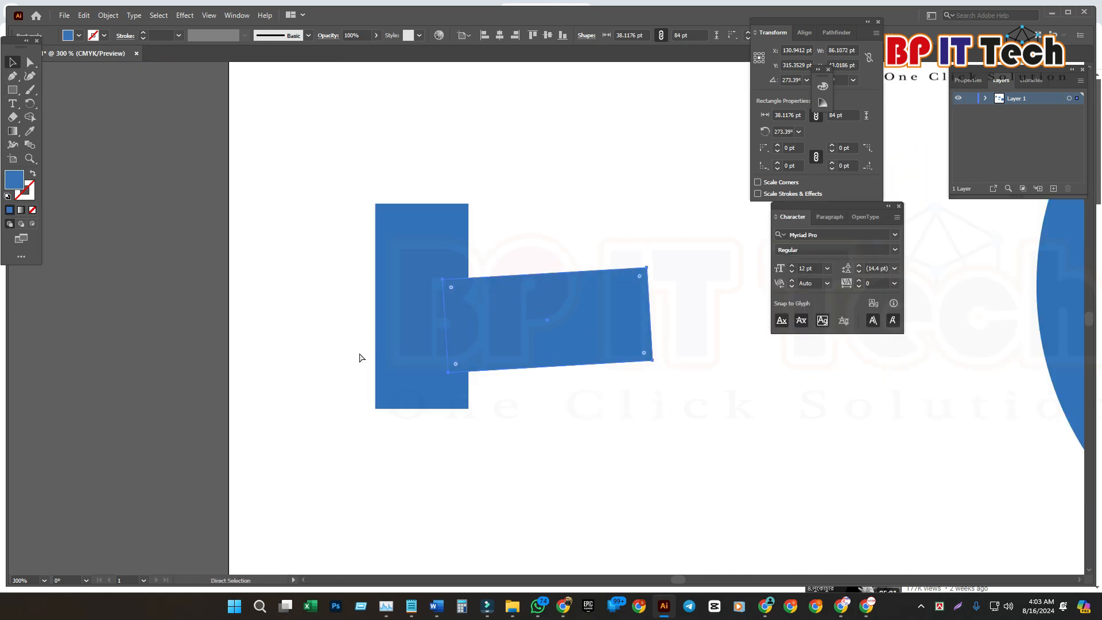
left_click_drag(652, 267, 659, 276)
left_click_drag(603, 327, 543, 274)
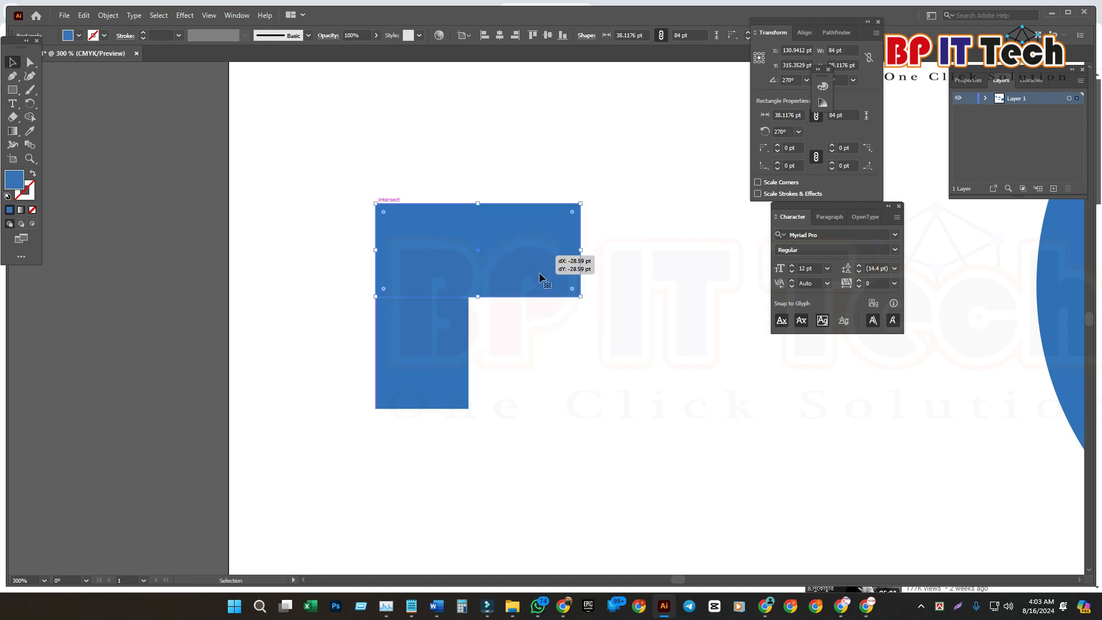
Step: Duplicate the horizontal bar directly beneath the upright rectangle as a crossbar and delete the spare copy
scroll(601, 349, "up", 3)
key("ctrl+minus")
key("ctrl+minus")
key("ctrl+minus")
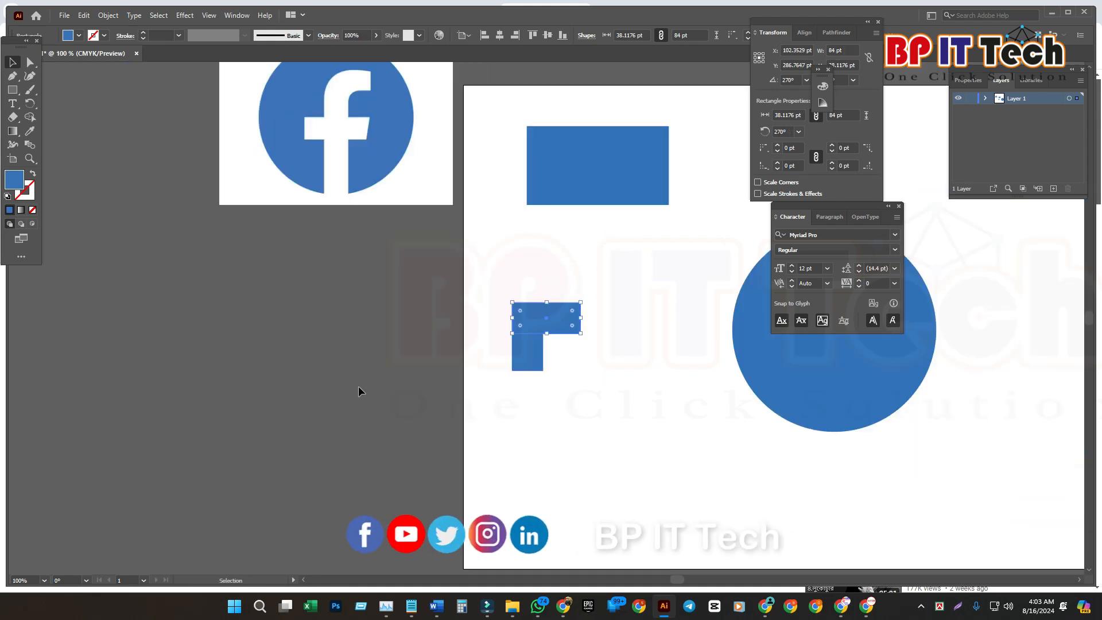
left_click_drag(555, 318, 550, 450)
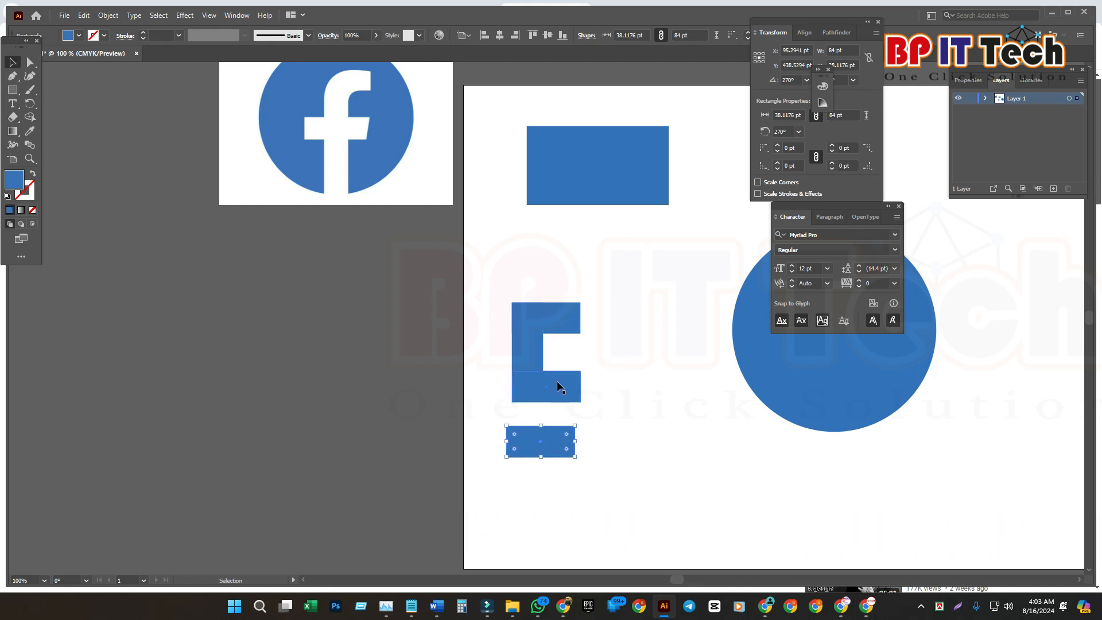
key("Delete")
Step: Widen the top bar and the crossbar to about 88 pt and shift the assembled pieces to the right
left_click(570, 319)
mouse_move(581, 318)
left_mouse_down()
mouse_move(604, 318)
mouse_move(583, 320)
left_mouse_up()
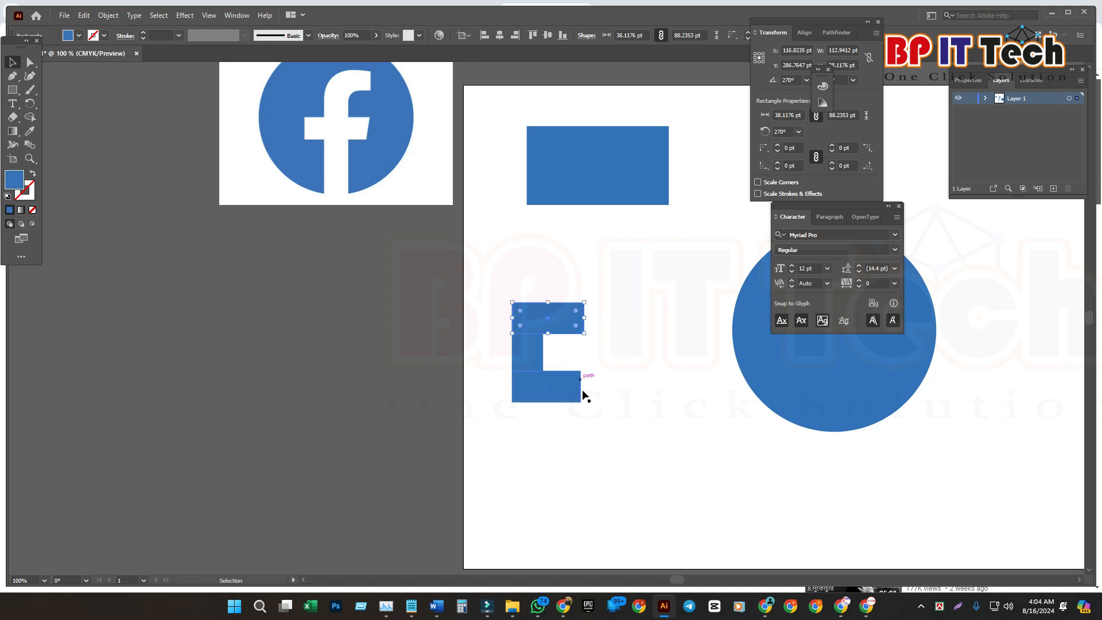
key("Return")
key("Return")
key("ctrl+z")
left_click(608, 395)
left_click_drag(638, 427, 584, 315)
left_click(684, 425)
left_click(606, 386)
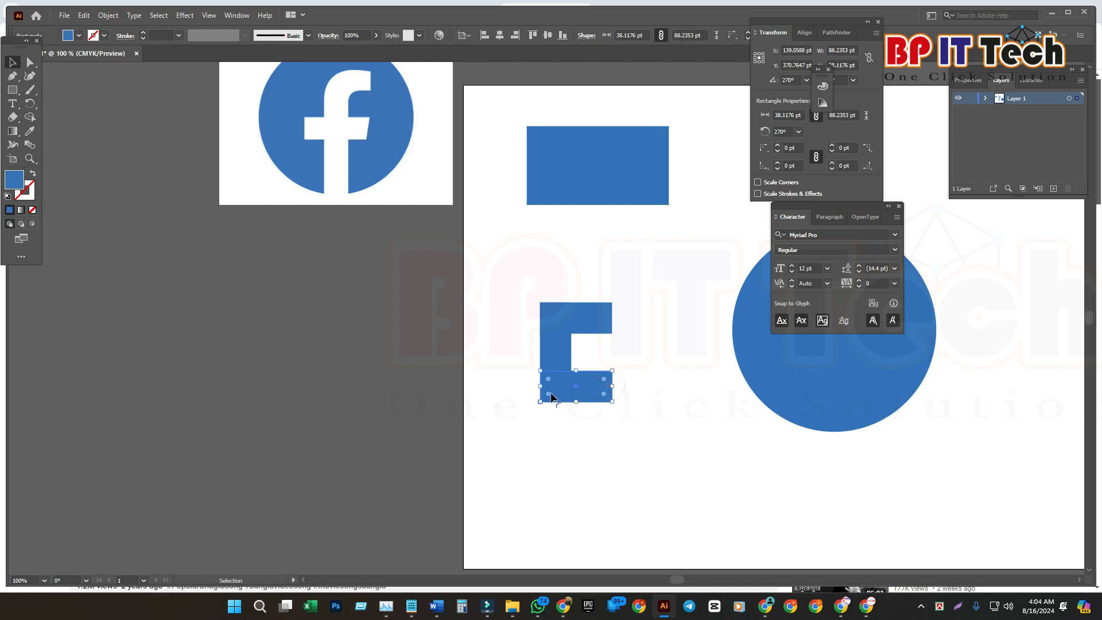
Step: Extend the stem downward to about 212 pt tall and stretch the crossbar leftward to about 127 pt, forming an f
left_click_drag(537, 387, 566, 475)
left_click(564, 342)
key("a")
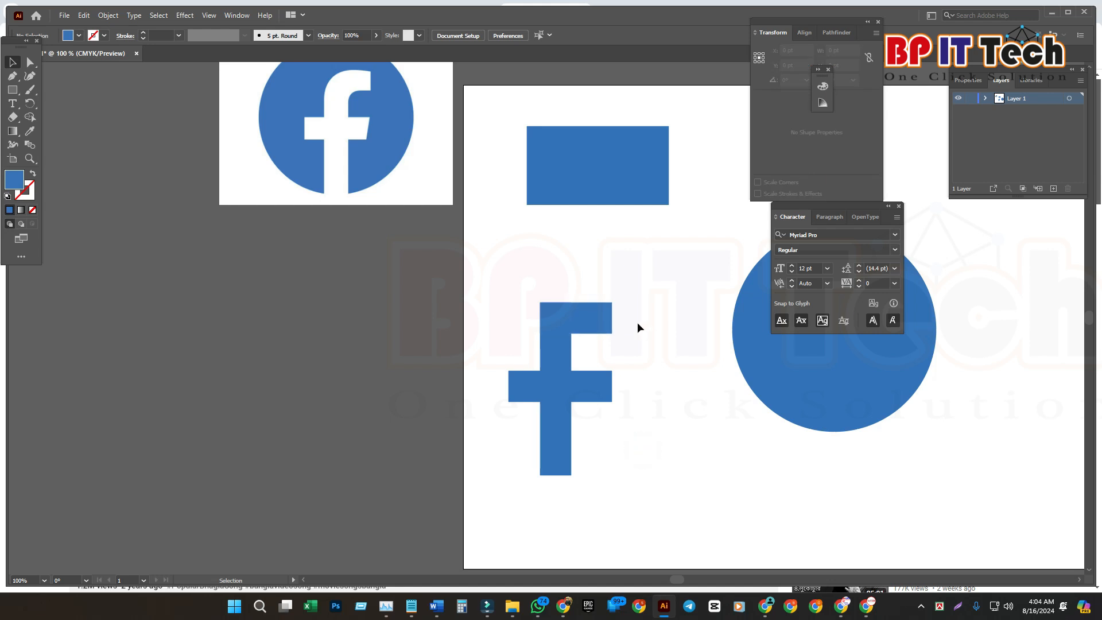
Step: Try to merge the f's crossbar and stem with the Shape Builder tool
left_click(562, 359)
left_click(525, 390)
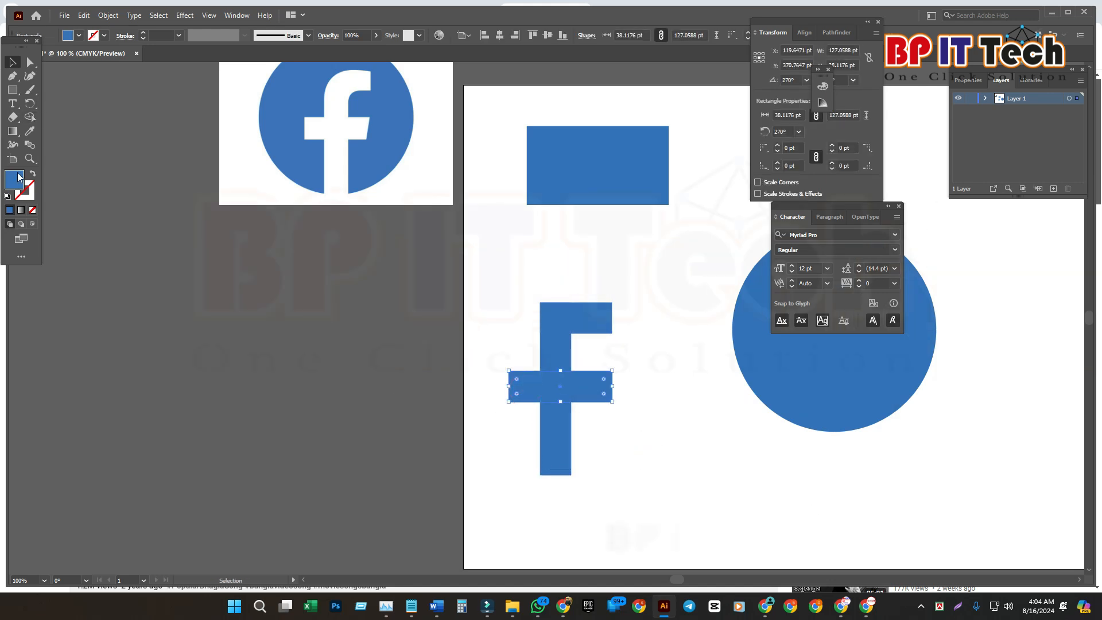
key("shift+m")
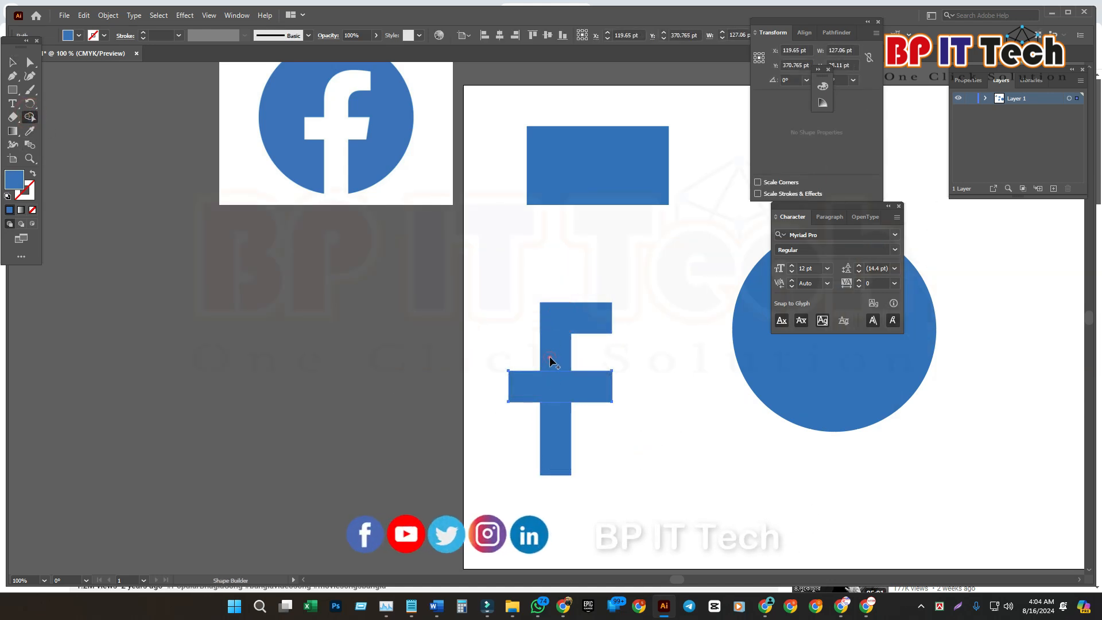
left_click_drag(554, 349, 576, 451)
key("ctrl+z")
left_click(568, 319, "ctrl")
left_click(564, 360, "ctrl")
left_click(508, 385, "ctrl")
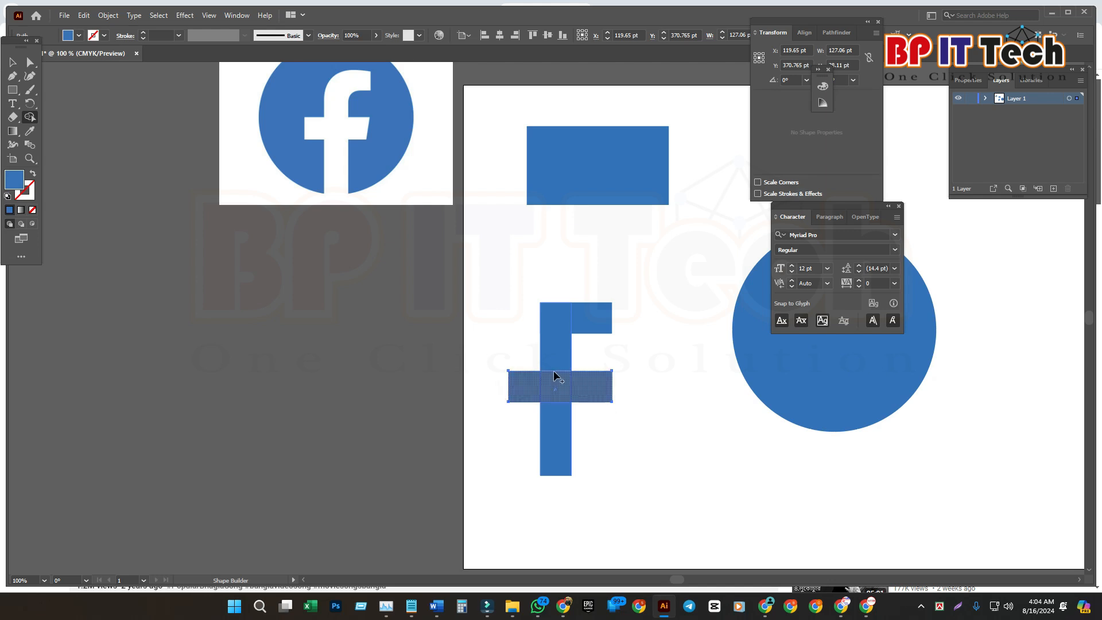
left_click_drag(569, 395, 570, 393)
Step: Retry the Shape Builder merge with only one piece of the f selected at a time
key("a")
left_click(568, 357)
left_click(545, 393)
key("v")
left_click(522, 386)
left_click(551, 318)
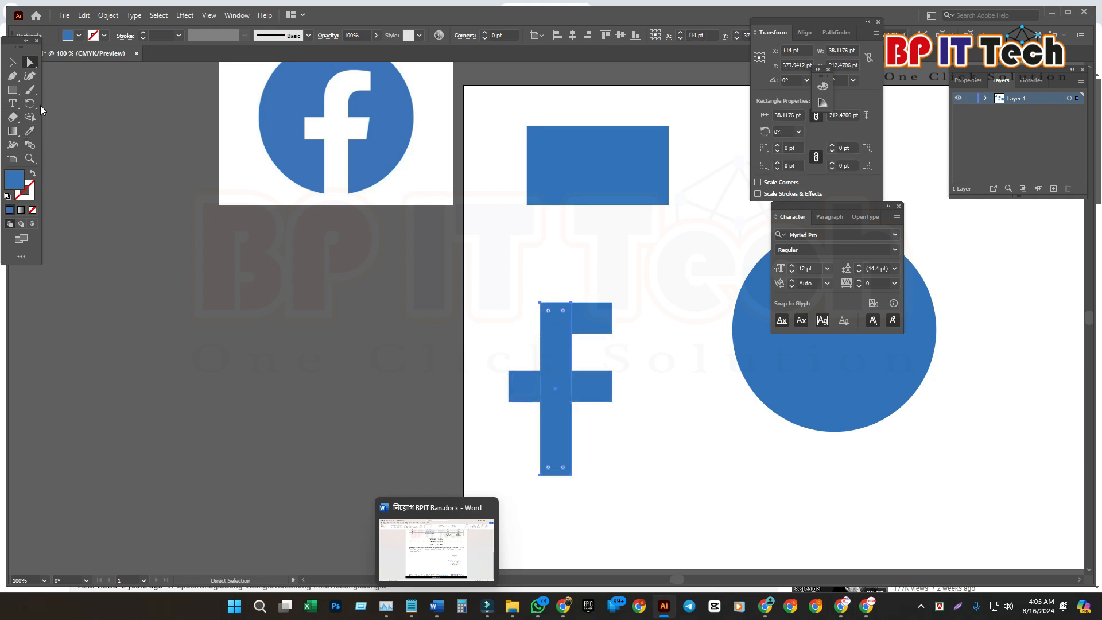
left_click(31, 117)
left_click(561, 439)
mouse_move(520, 389)
left_mouse_down()
mouse_move(579, 392)
mouse_move(529, 387)
left_mouse_up()
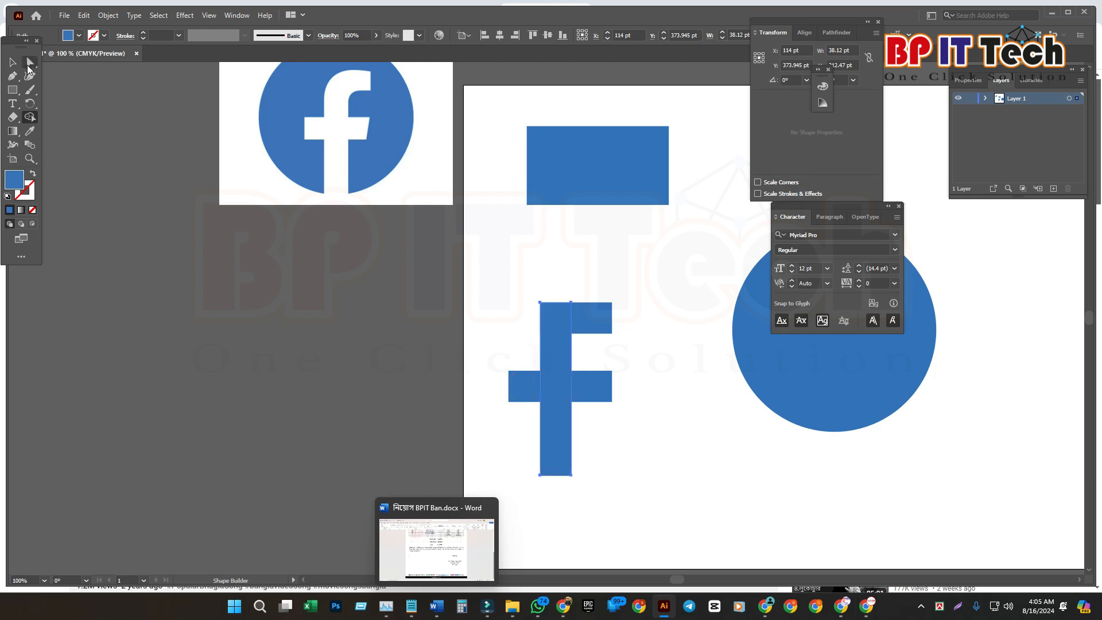
left_click(30, 62)
left_click(524, 396)
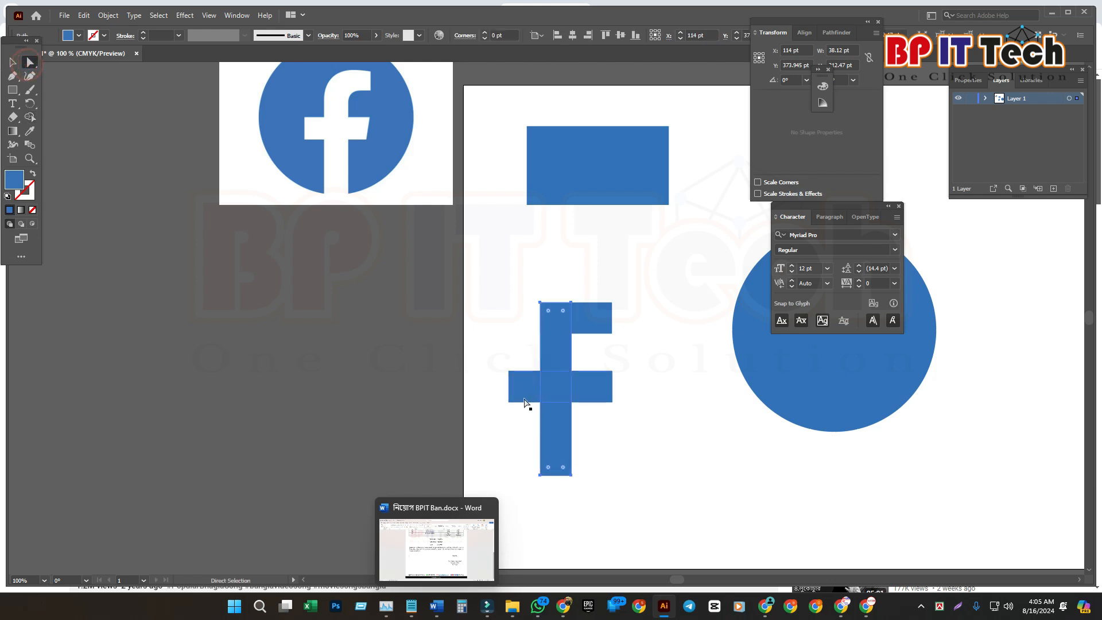
left_click(30, 114)
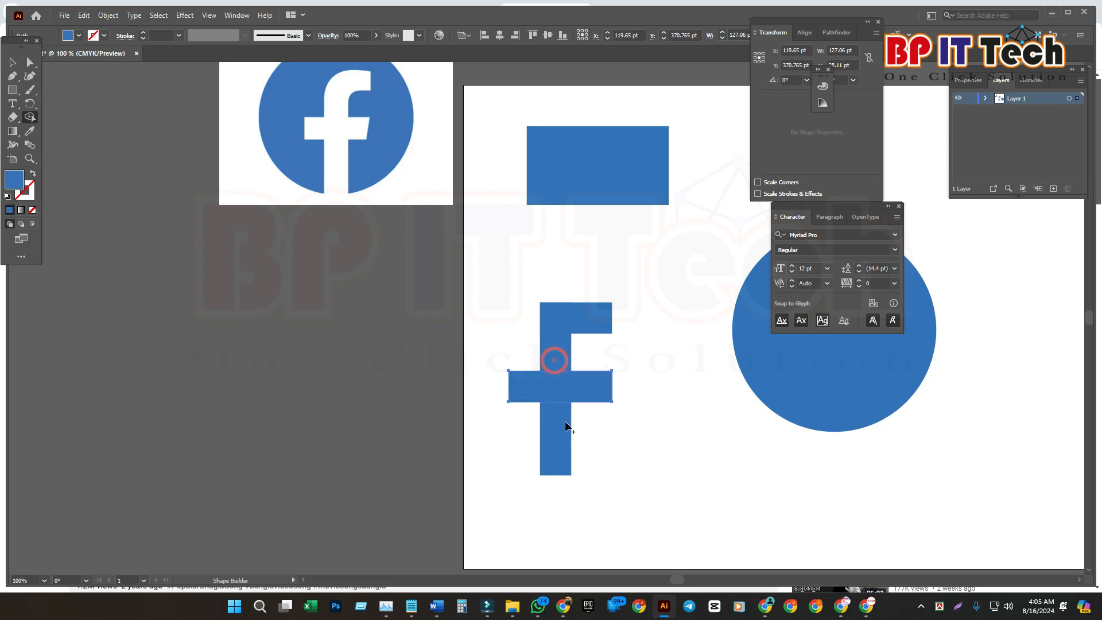
left_click(553, 333)
Step: Select all three pieces of the f and merge them into one shape with the Shape Builder tool
left_click_drag(512, 277, 623, 448)
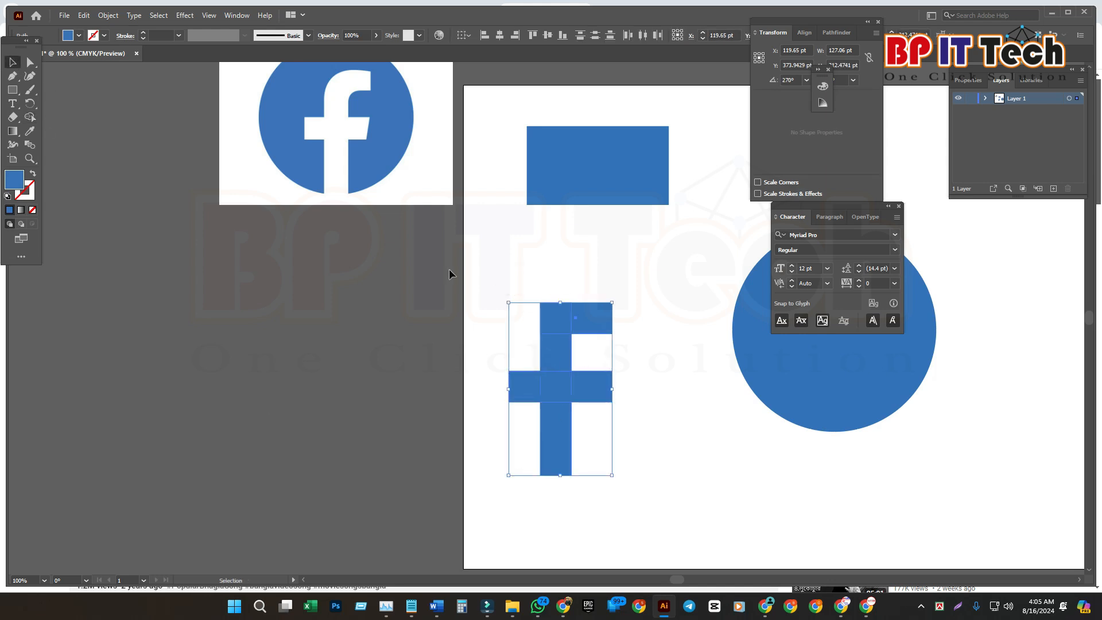
left_click(32, 115)
mouse_move(560, 318)
left_mouse_down()
mouse_move(587, 318)
mouse_move(600, 392)
left_mouse_up()
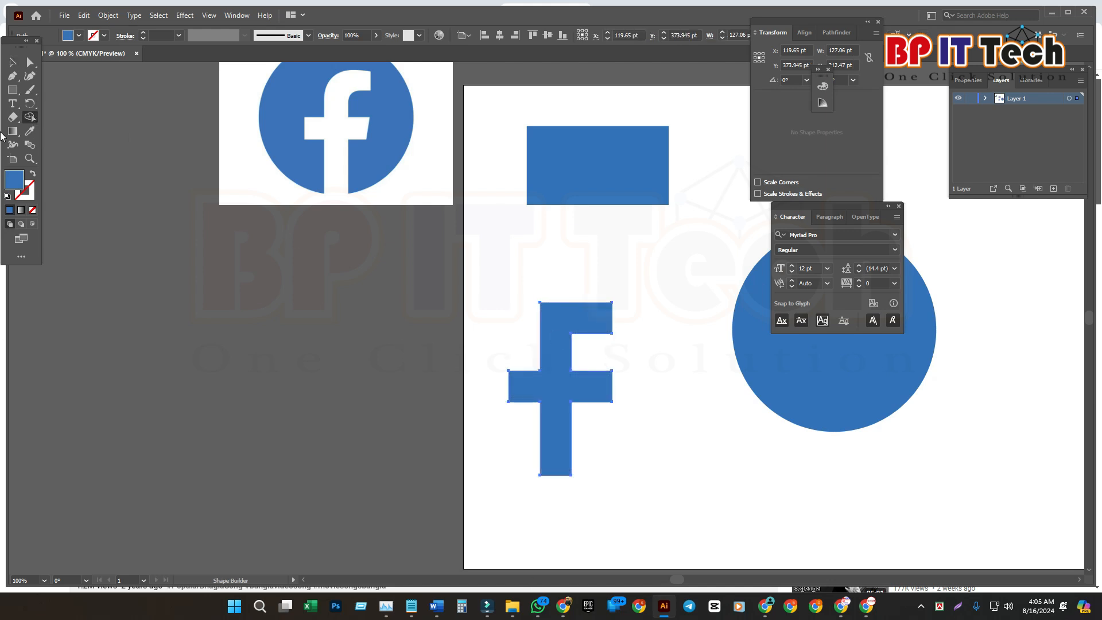
Step: Try to adjust the upper-left corner of the merged f, then undo the edits
left_click(32, 62)
left_click_drag(550, 313, 555, 319)
key("ctrl+z")
left_click(553, 314)
key("ctrl+z")
left_click(13, 63)
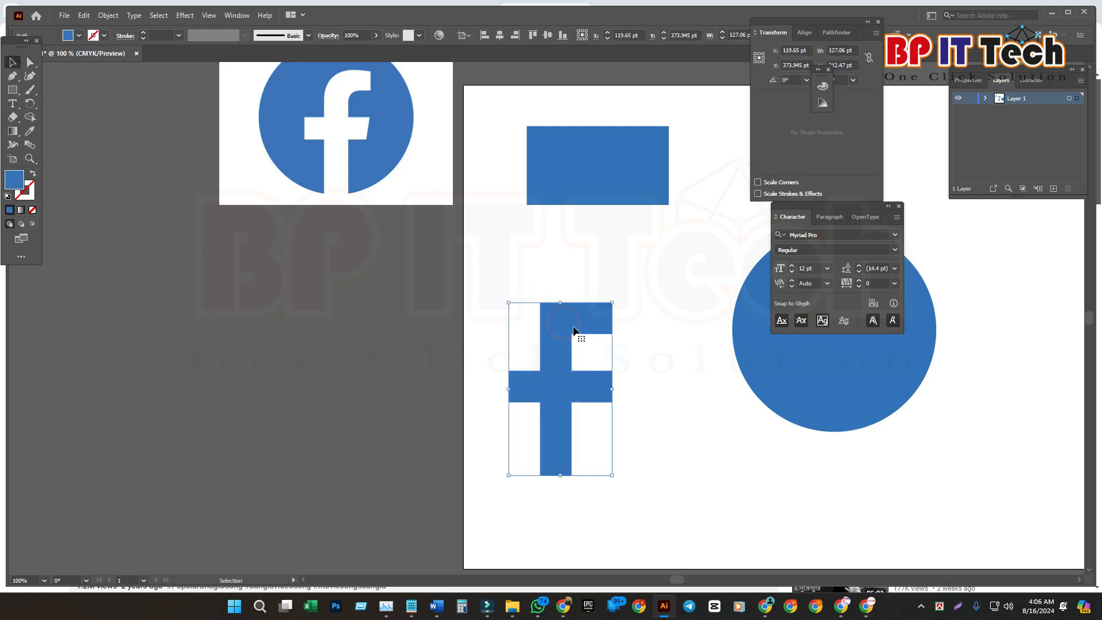
Step: Round the outer upper-left corner of the f into a wide curve using its live corner
left_click(30, 62)
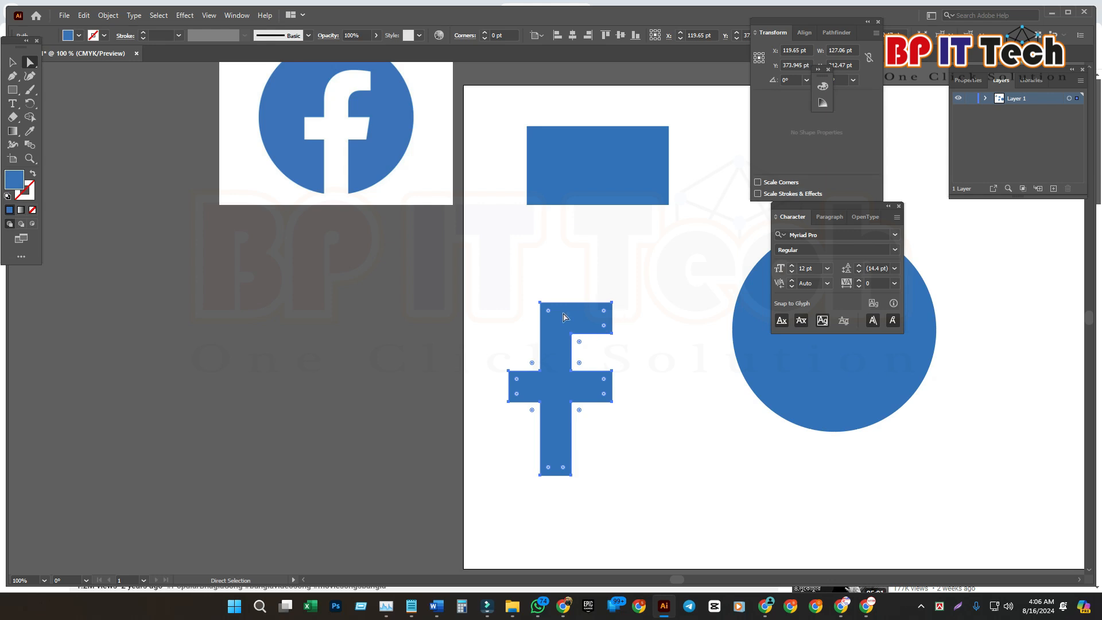
left_click_drag(558, 320, 555, 319)
left_click_drag(552, 316, 573, 343)
Step: Slightly round the upper-right corner of the f's top arm and undo the edits that distort its end
left_click(612, 304)
left_click_drag(603, 283, 607, 313)
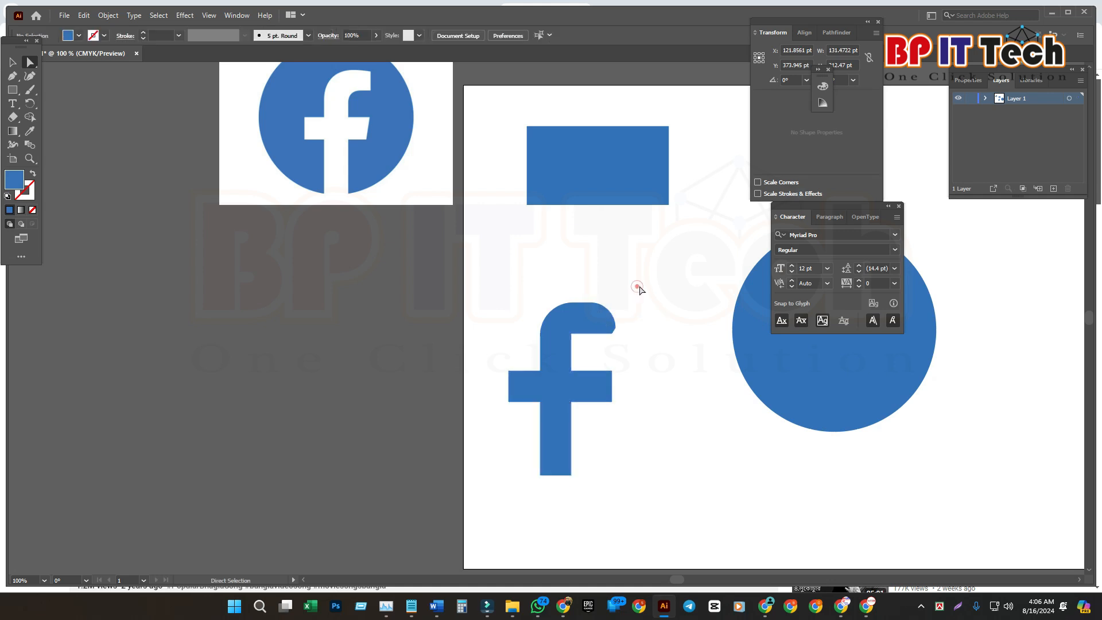
key("ctrl+z")
key("ctrl+z")
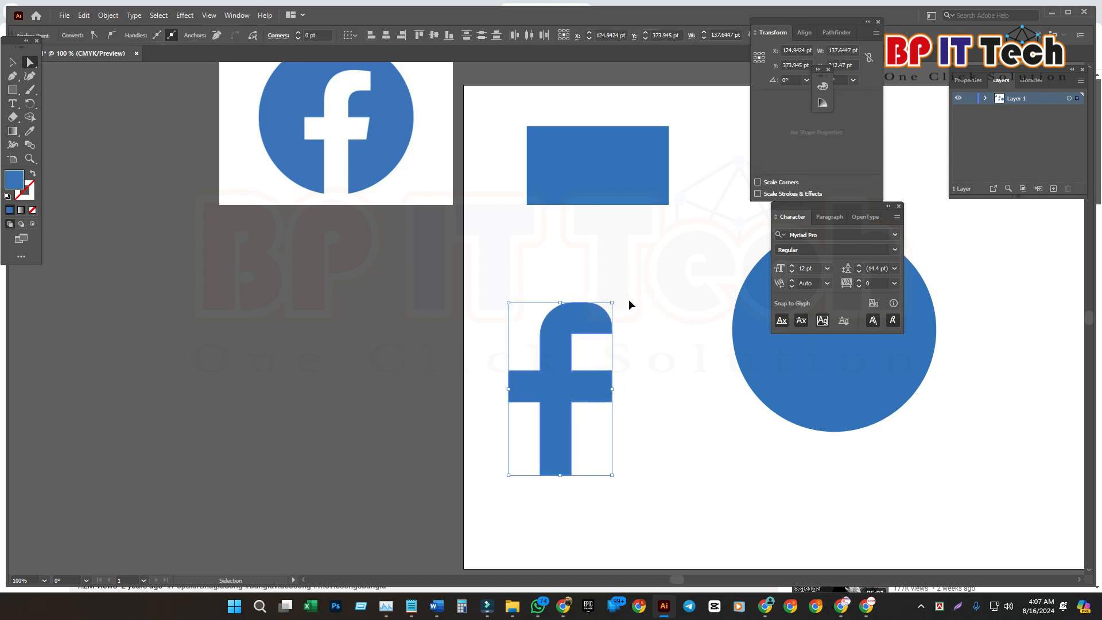
left_click(640, 272)
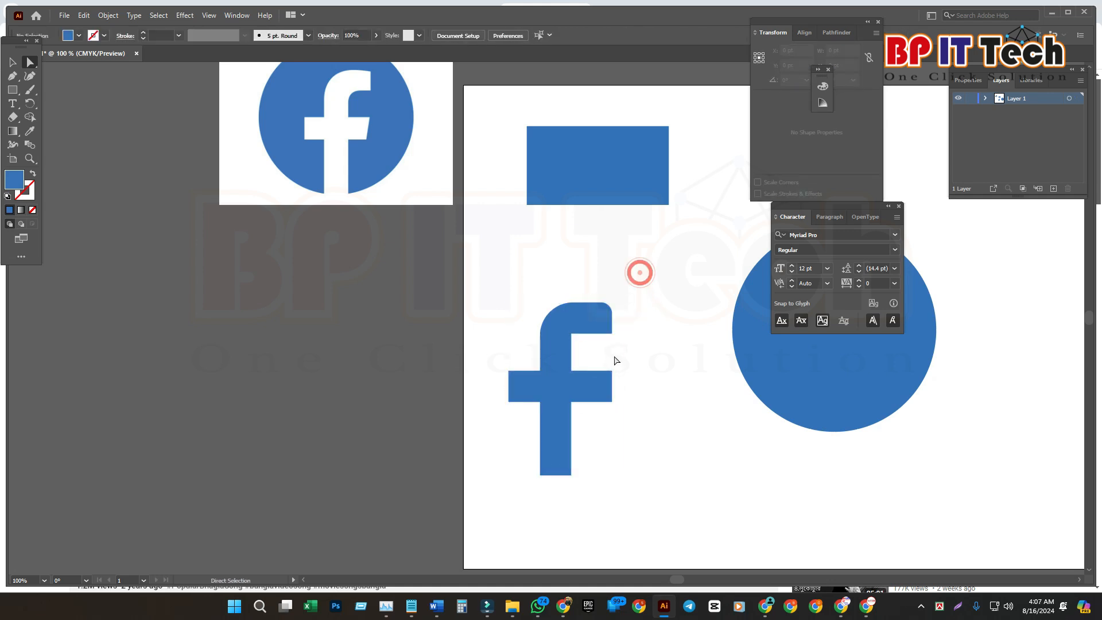
Step: Slant the crossbar's right end by moving its lower-right anchor point slightly inward
left_click(607, 384)
left_click(641, 399)
left_click_drag(628, 407, 607, 399)
left_click(605, 401)
key("ctrl+z")
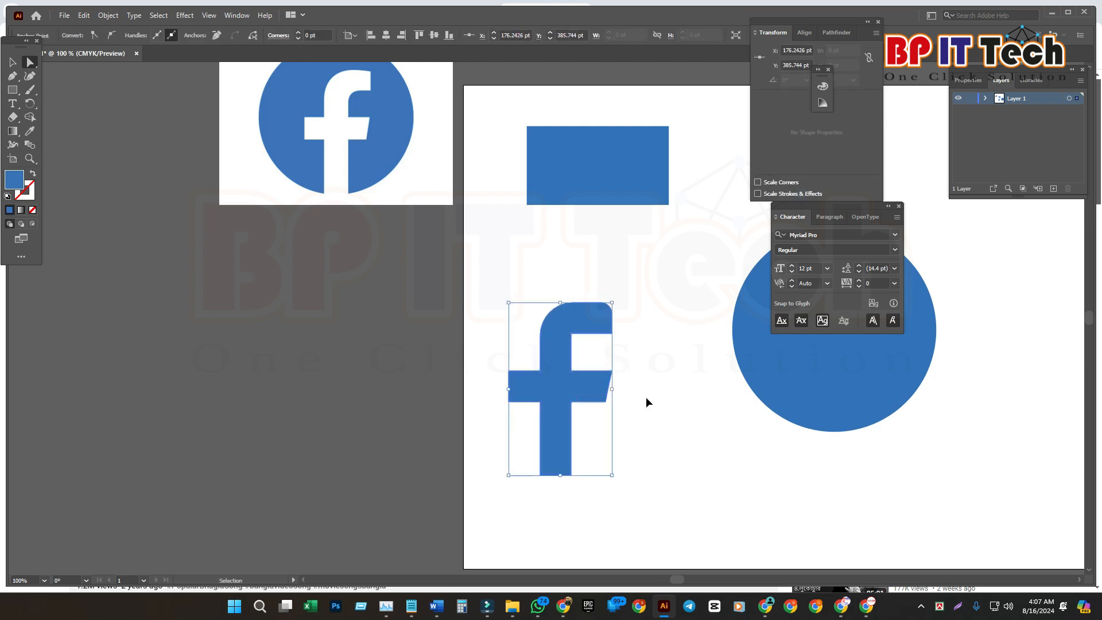
left_click(686, 391)
Step: Try to narrow the f to about 123 pt wide
left_click(525, 392)
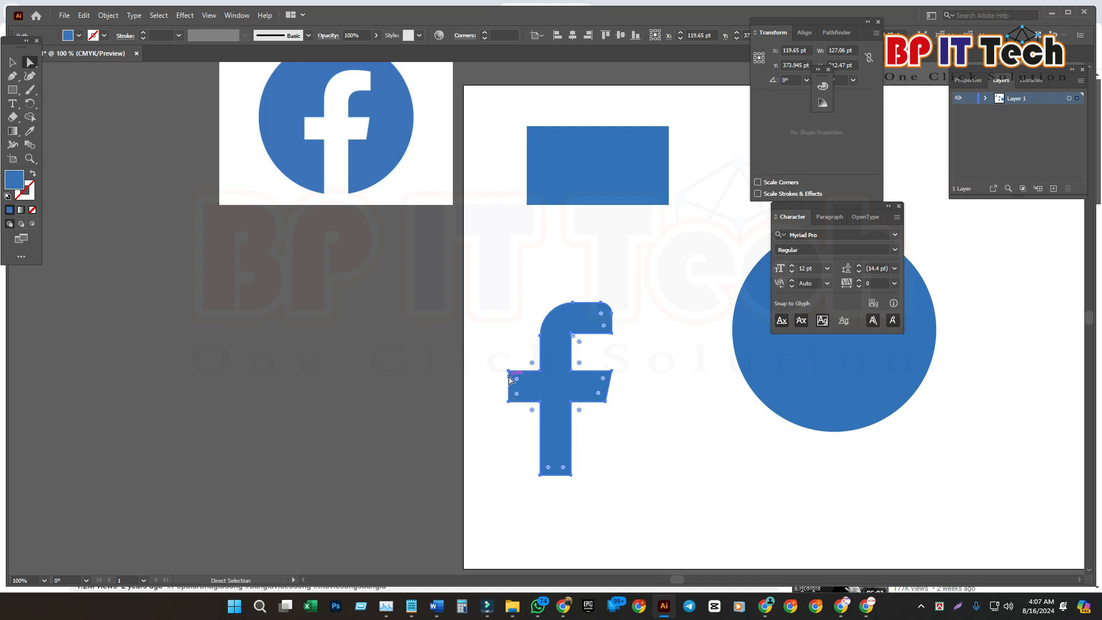
left_click(10, 62)
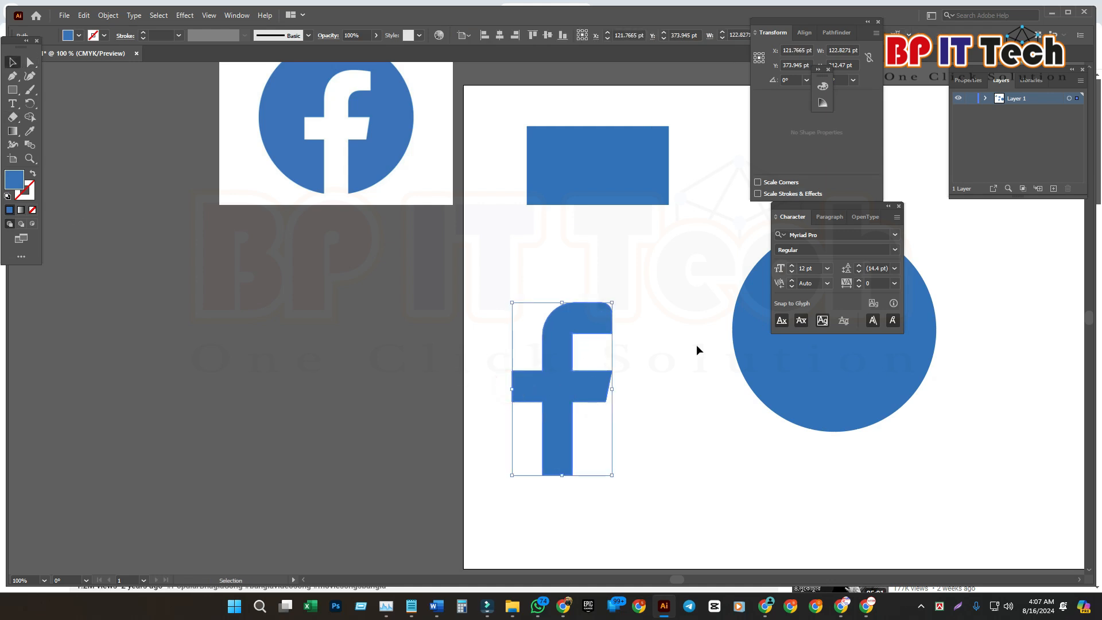
left_click(651, 407)
Step: Fill the f with white sampled by the Eyedropper from the letter in the reference logo
left_click(581, 325)
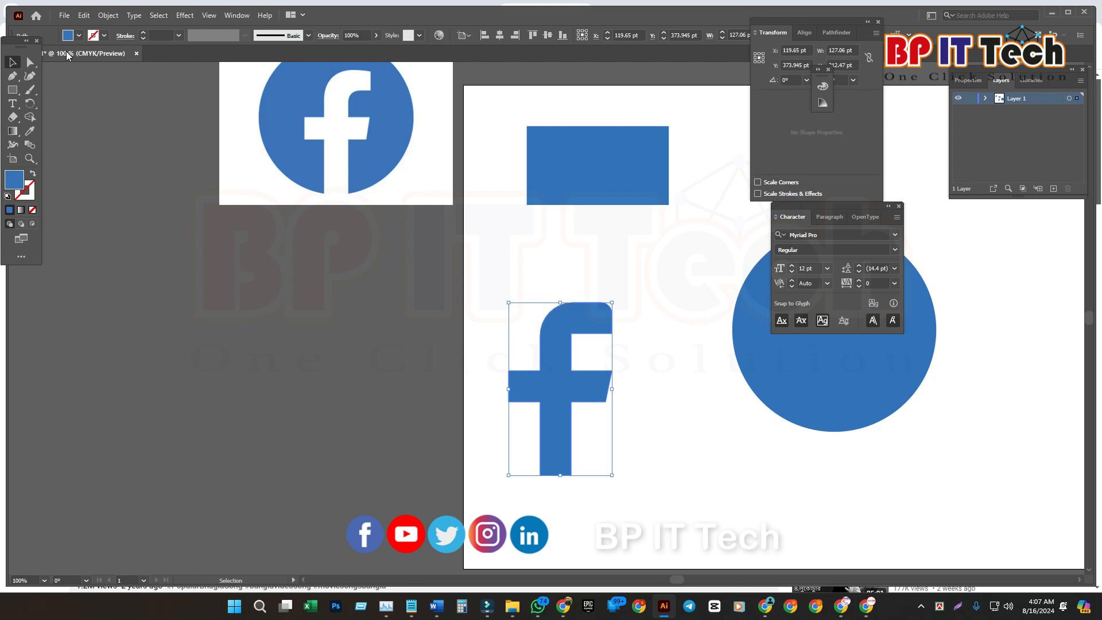
key("i")
left_click(337, 89)
left_click(14, 64)
Step: Move the white f onto the blue circle and scale it down so its stem ends at the circle's lower edge
left_click_drag(571, 356, 808, 362)
key("ctrl+minus")
key("ctrl+minus")
key("ctrl+minus")
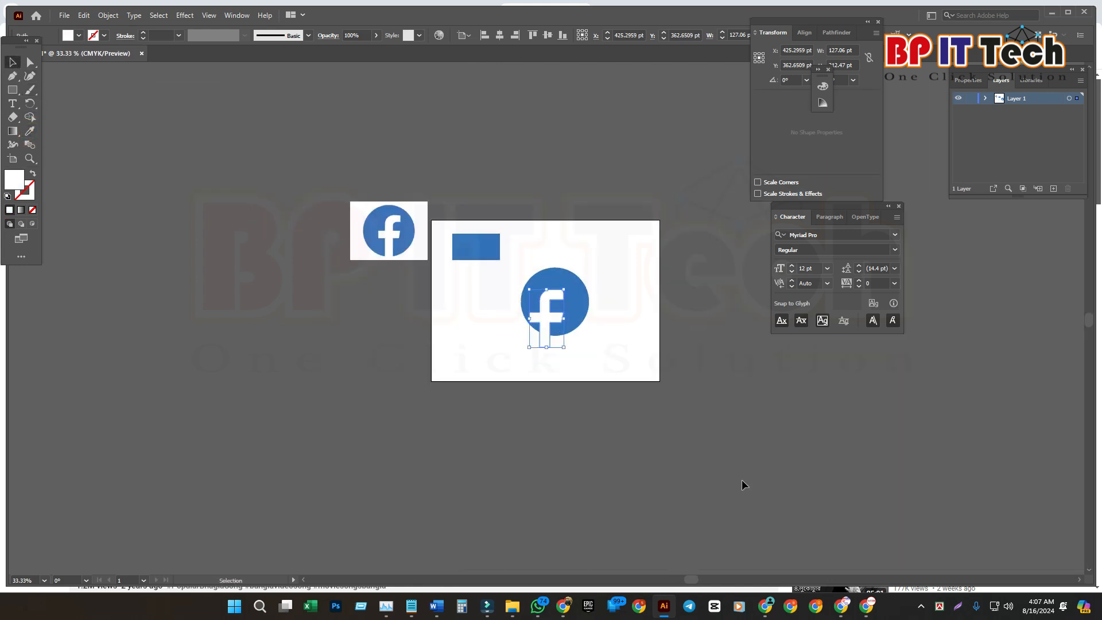
left_click_drag(554, 322, 562, 296)
key("ctrl+t")
key("ctrl+plus")
key("ctrl+plus")
key("ctrl+plus")
left_click(713, 359)
left_click(571, 328)
left_click(729, 313)
scroll(291, 314, "up", 5)
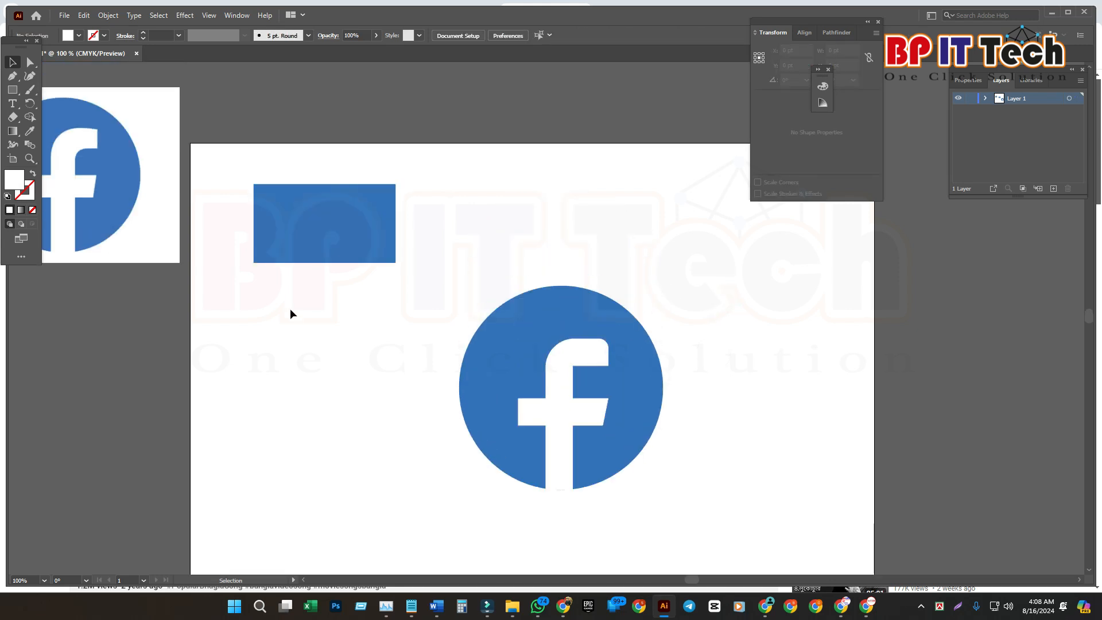
Step: Center the white f horizontally in the blue circle
left_click_drag(590, 355, 591, 354)
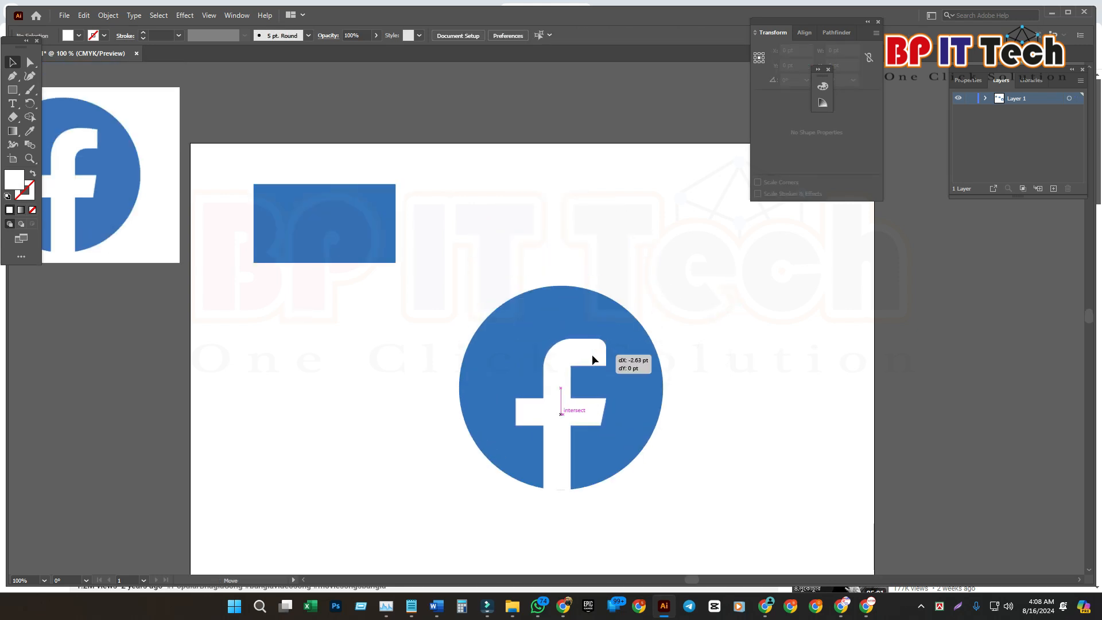
left_click(754, 327)
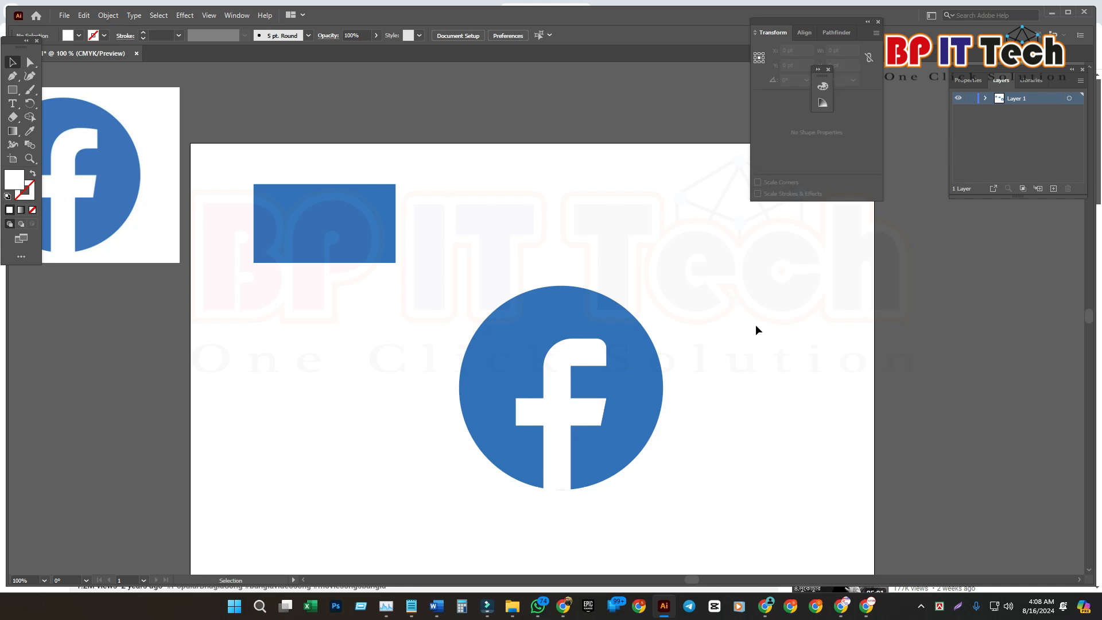
Step: Enlarge the white f up and to the left, and nudge it to balance it inside the circle
key("ctrl+t")
left_click(568, 350)
left_click_drag(517, 339, 503, 318)
left_click(768, 381)
left_click_drag(573, 342, 575, 342)
left_click(702, 349)
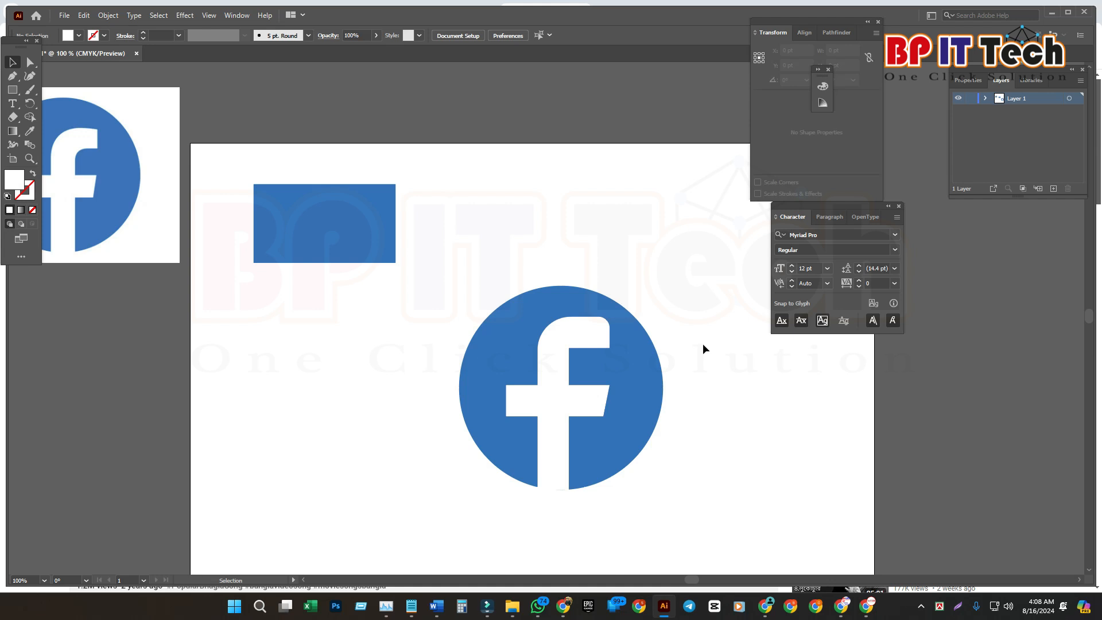
Step: Save the document as the Adobe Illustrator file Social Icon.ai in the news demo-assets folder
key("ctrl+s")
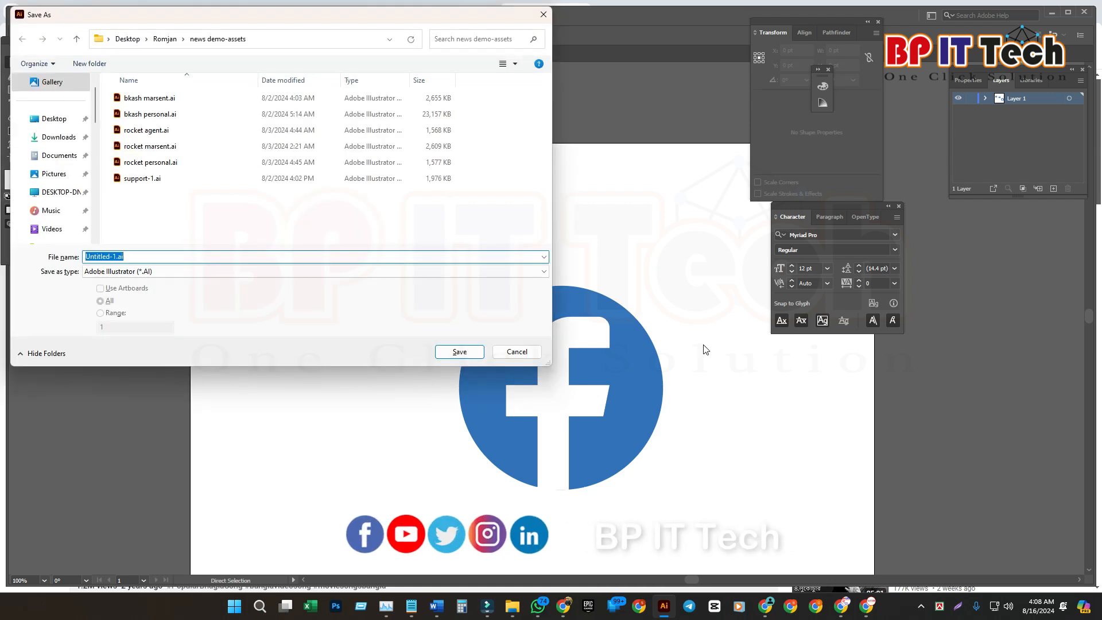
key("Escape")
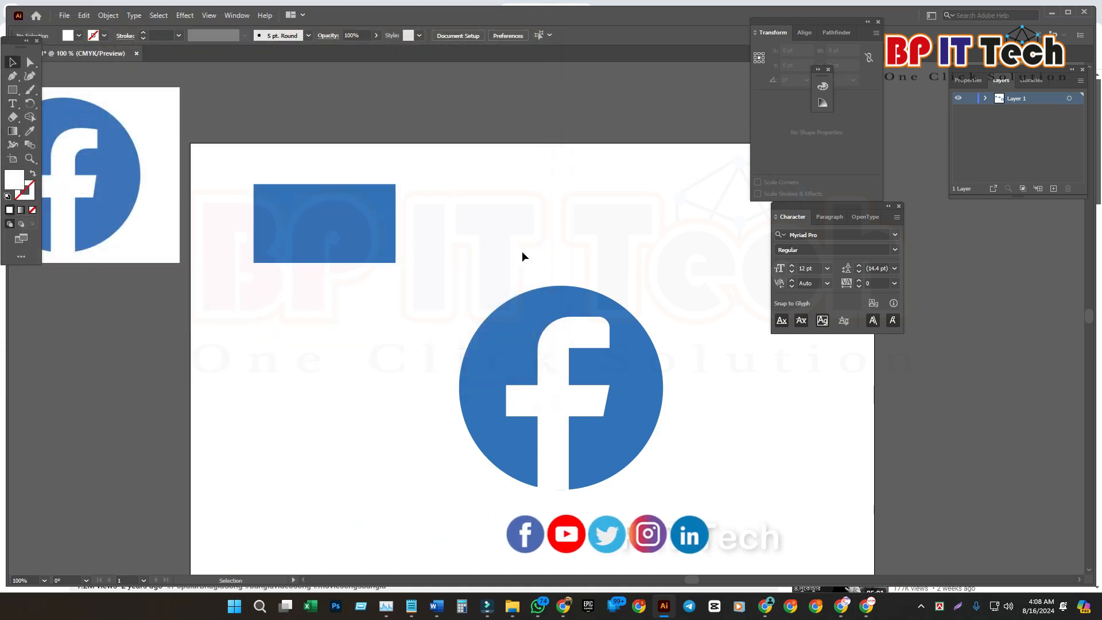
left_click(65, 14)
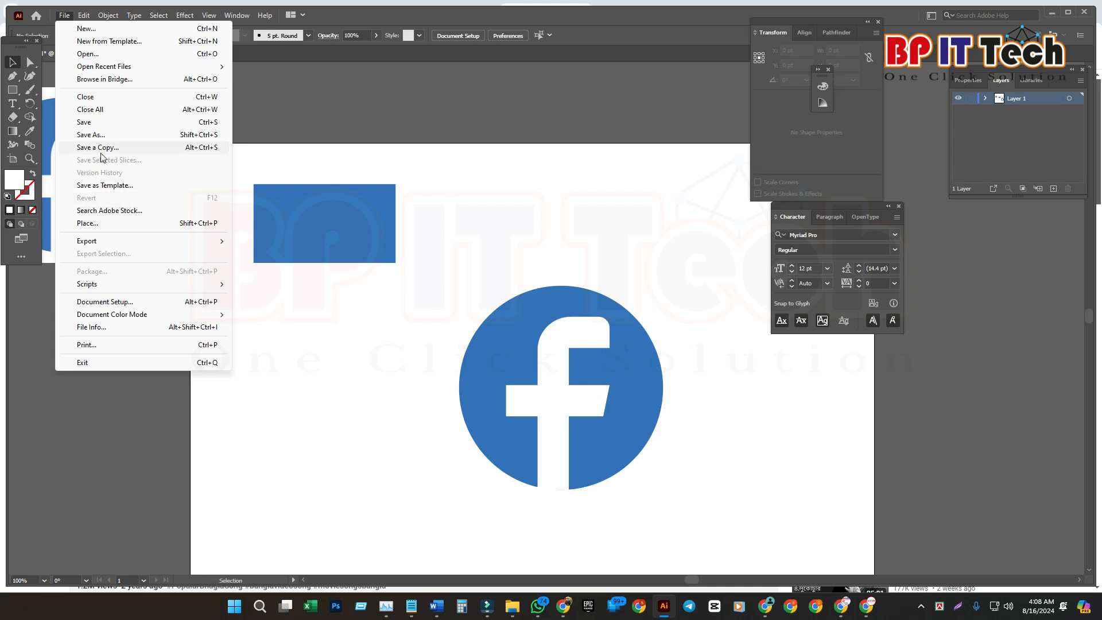
left_click(109, 135)
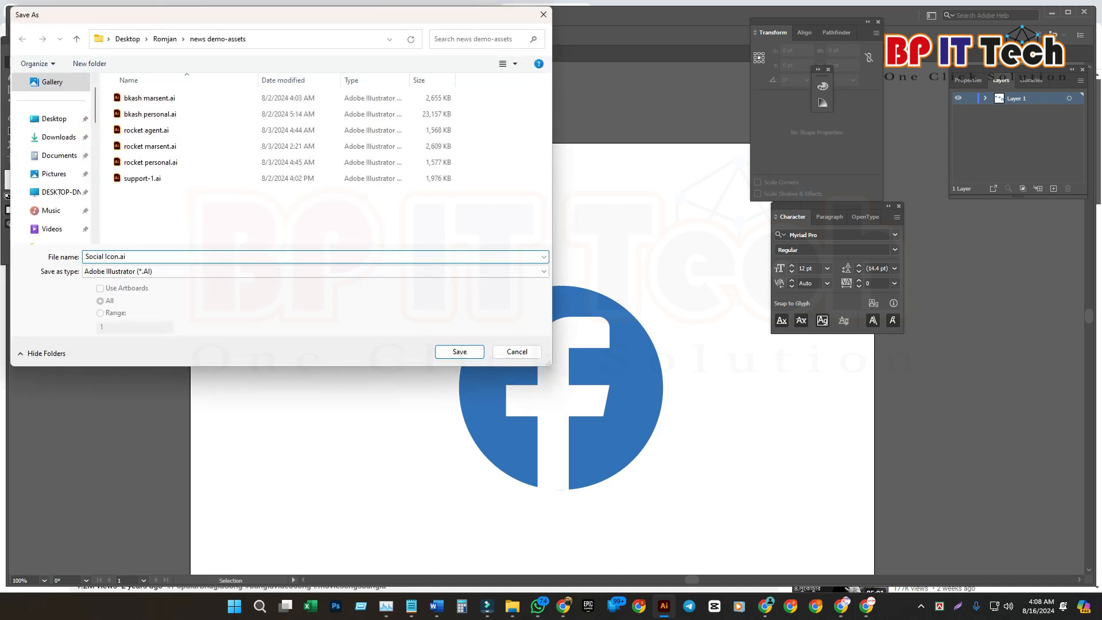
key("Return")
left_click(603, 459)
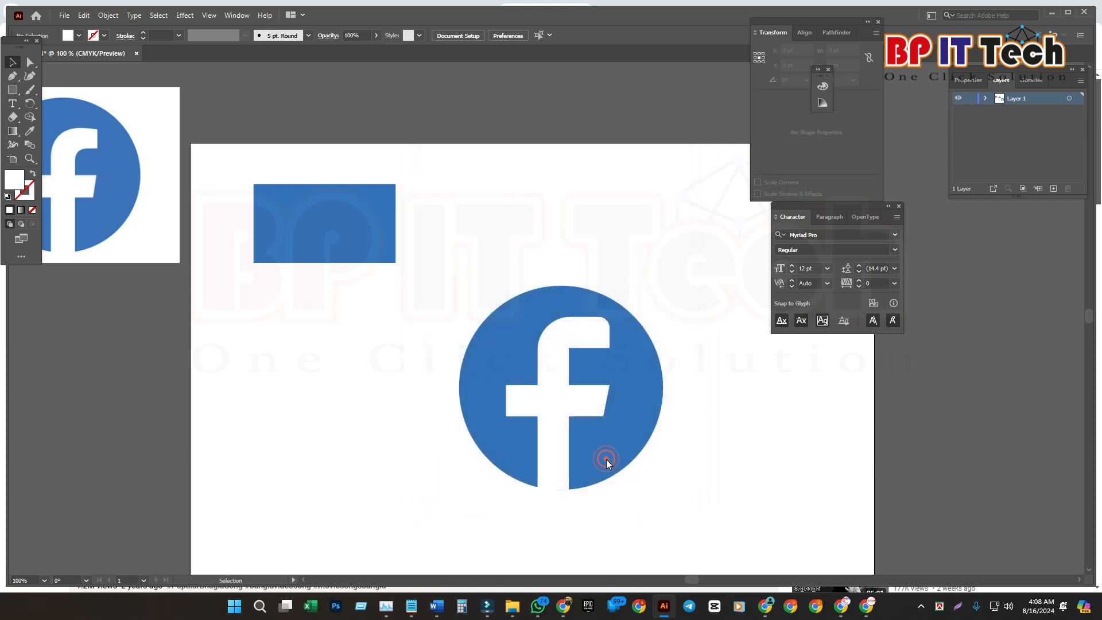